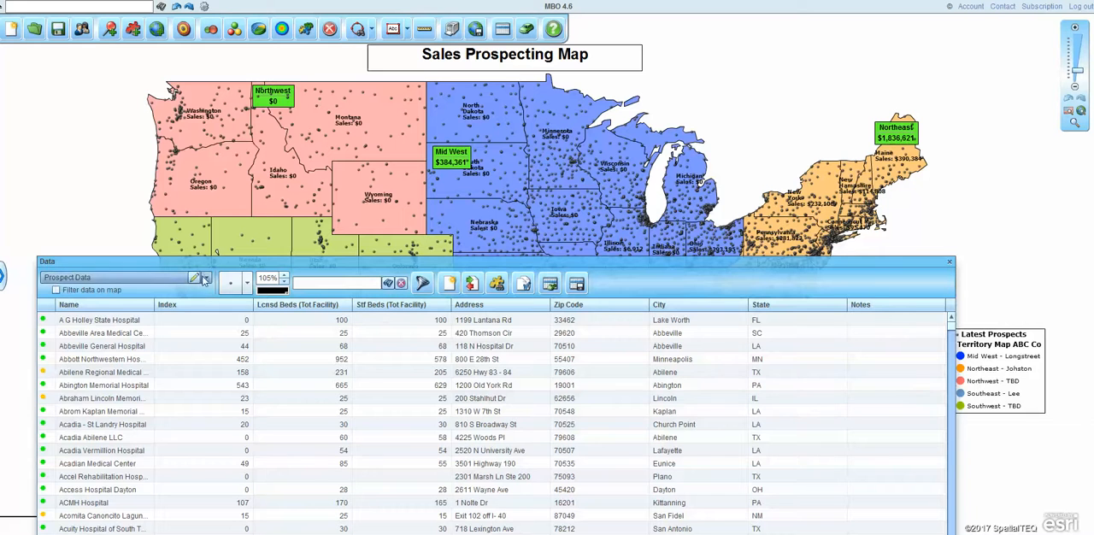
Step: Create a new marketing list named "MW Data" from the Prospect Data inside the Mid West territory
click(89, 278)
click(88, 289)
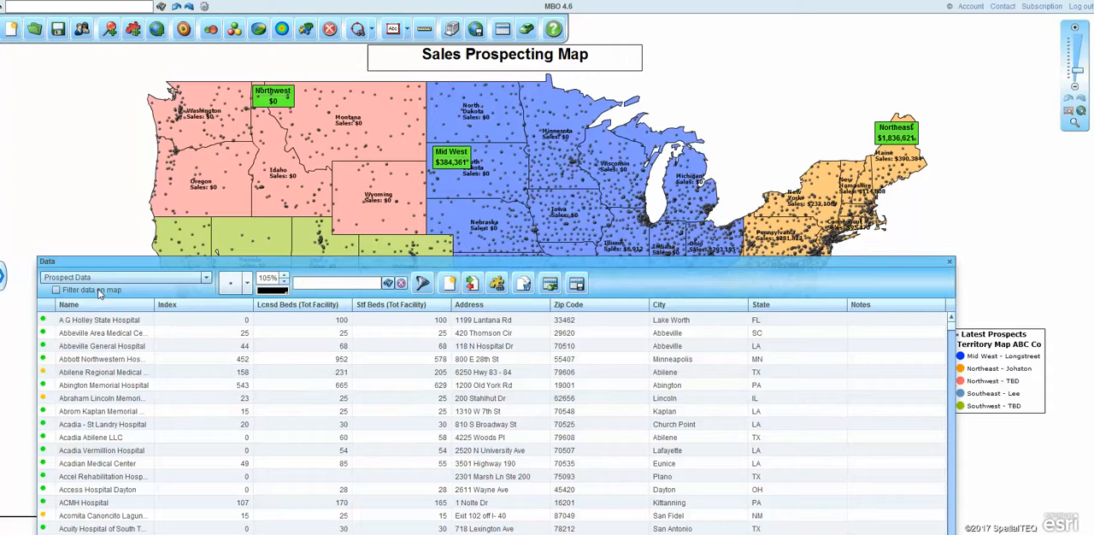
click(497, 282)
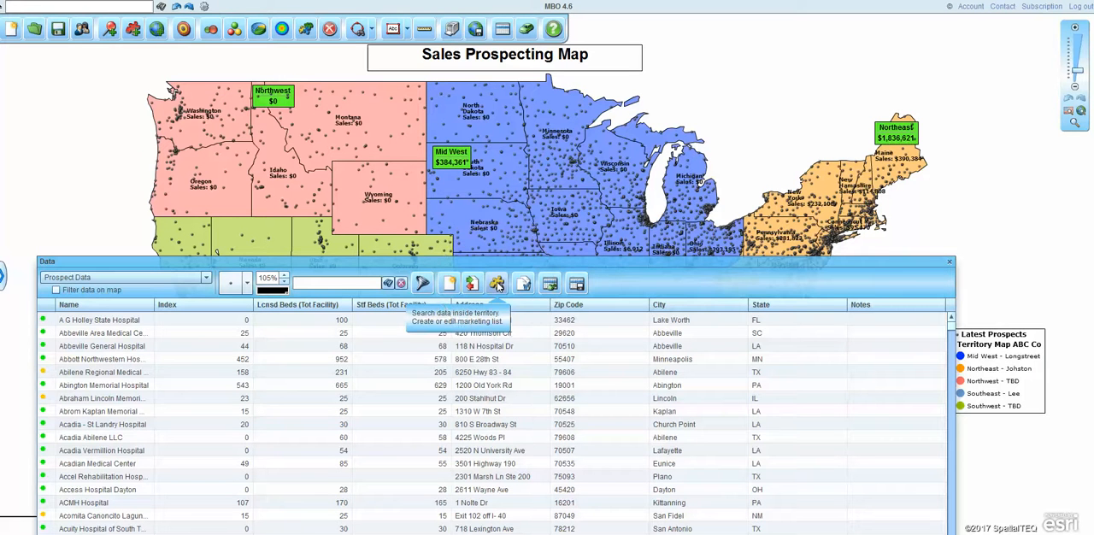
click(499, 285)
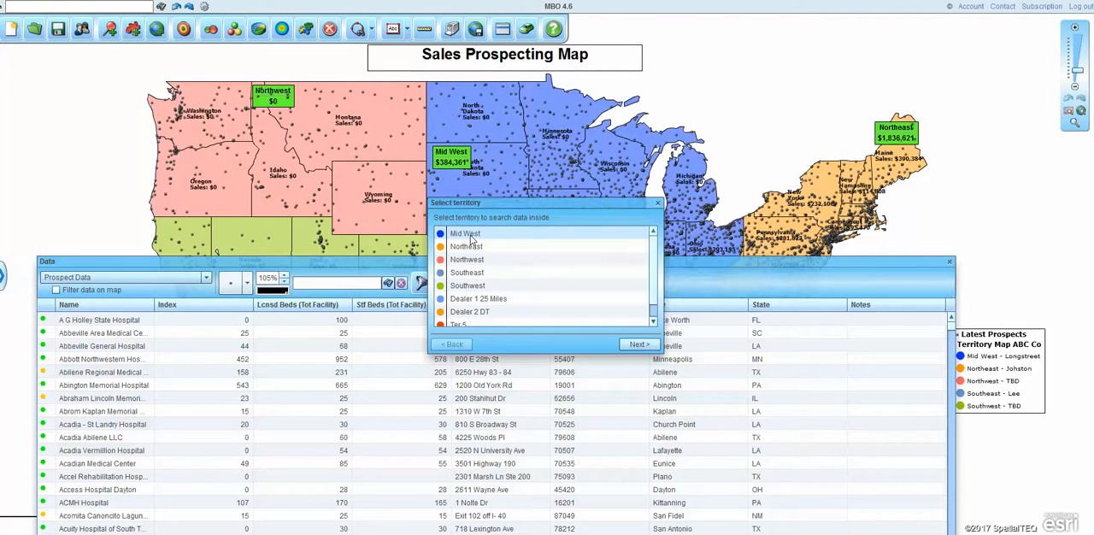
click(639, 344)
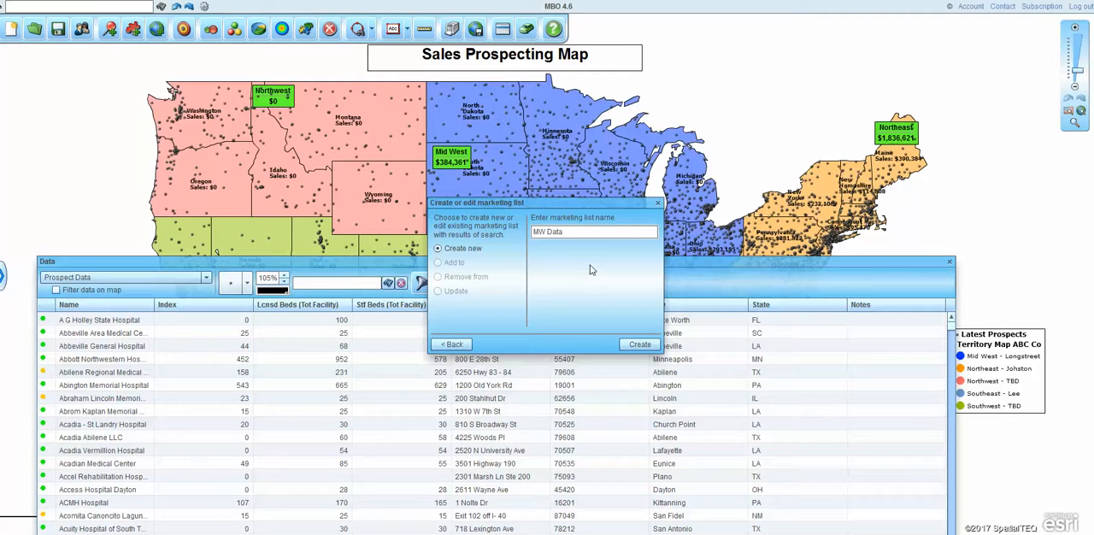
click(639, 344)
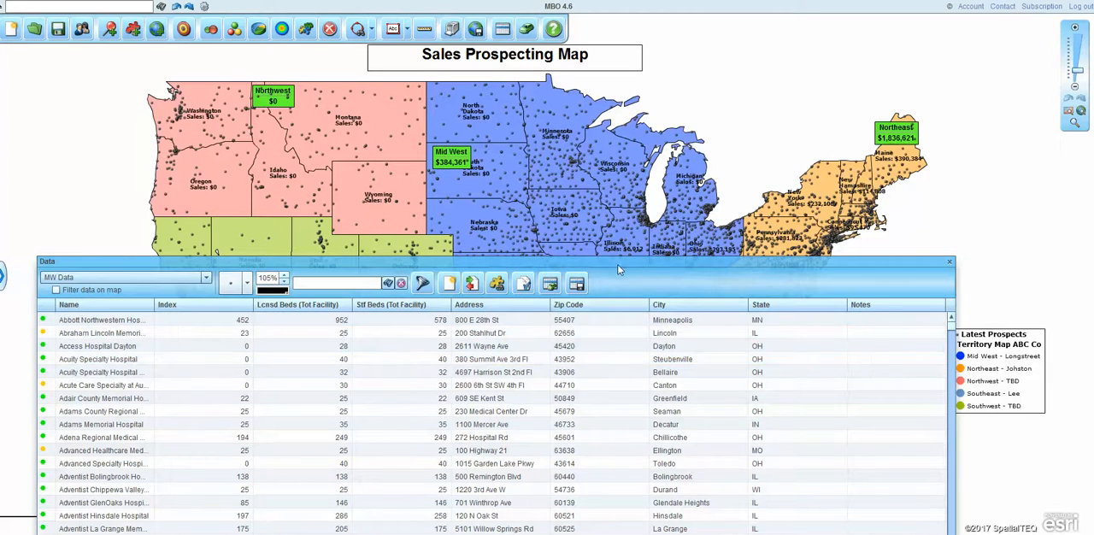
Step: Filter the map to the MW Data list and reposition the data table so the filtered territory can be viewed
drag(617, 263, 677, 98)
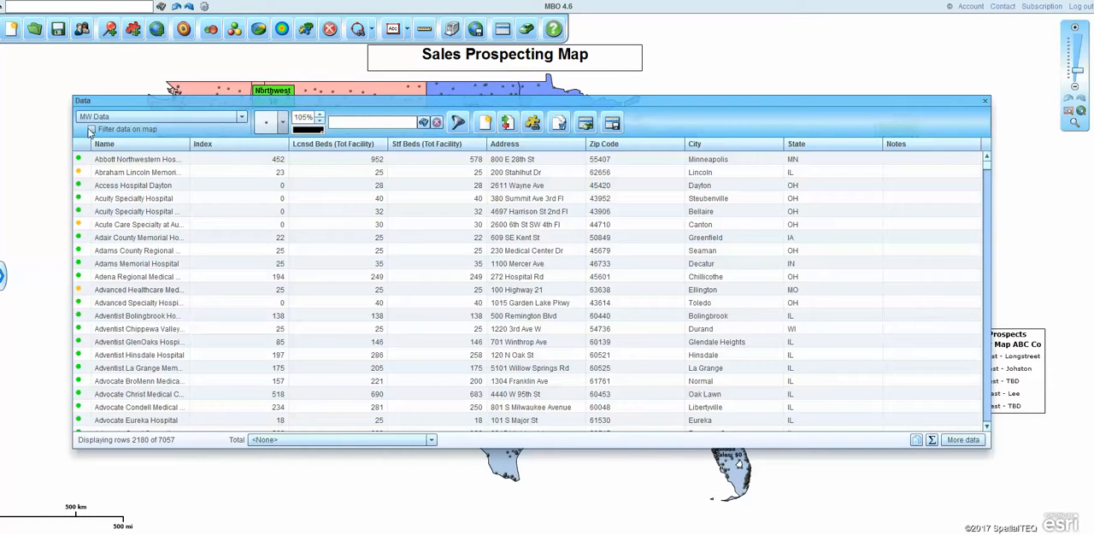
drag(694, 103, 684, 274)
click(81, 301)
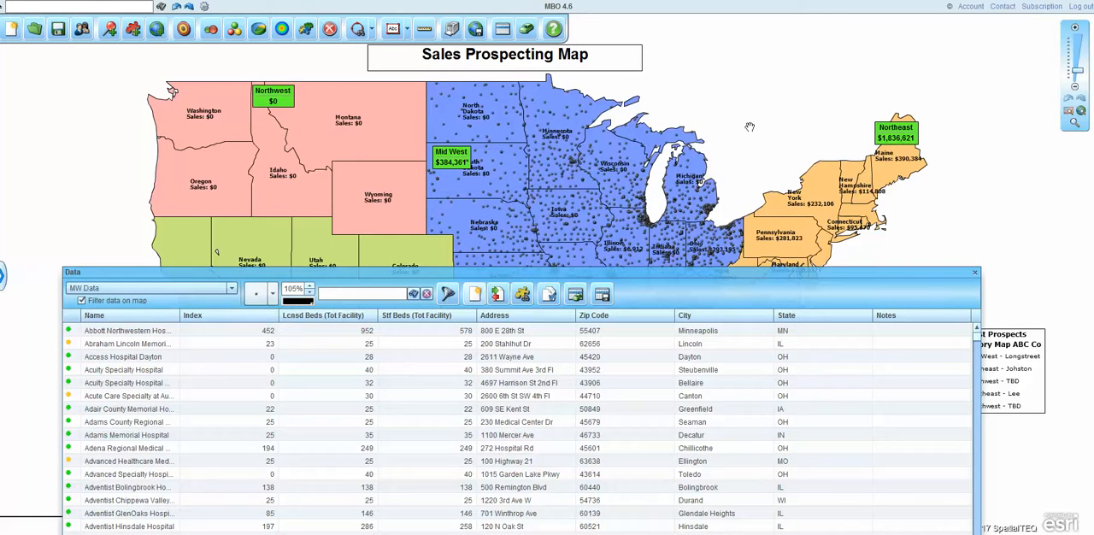
drag(682, 272, 683, 350)
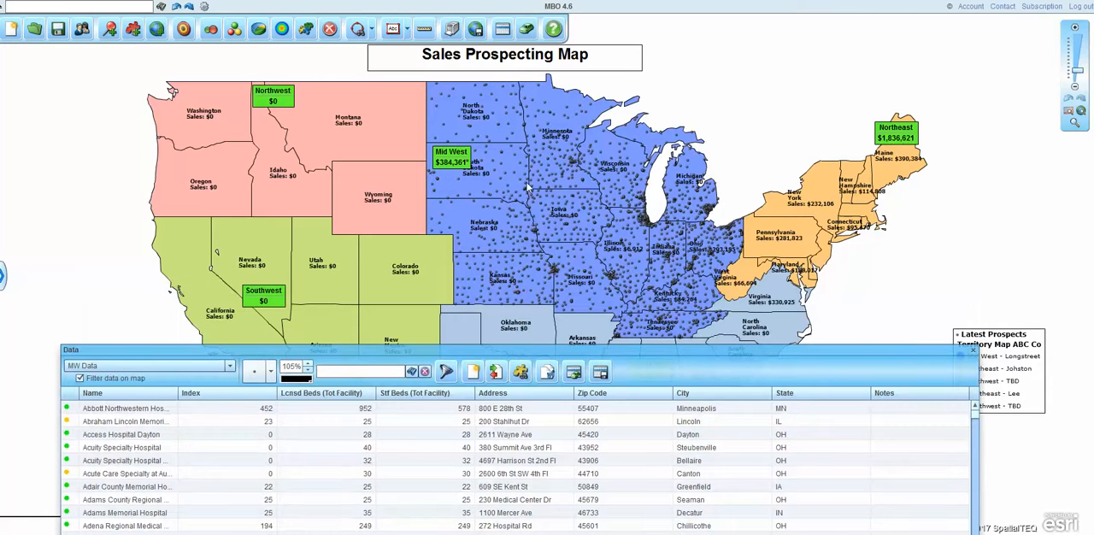
Step: Switch the data table to the Mid West territory, filter the map to it and zoom in on that area
click(229, 370)
click(127, 401)
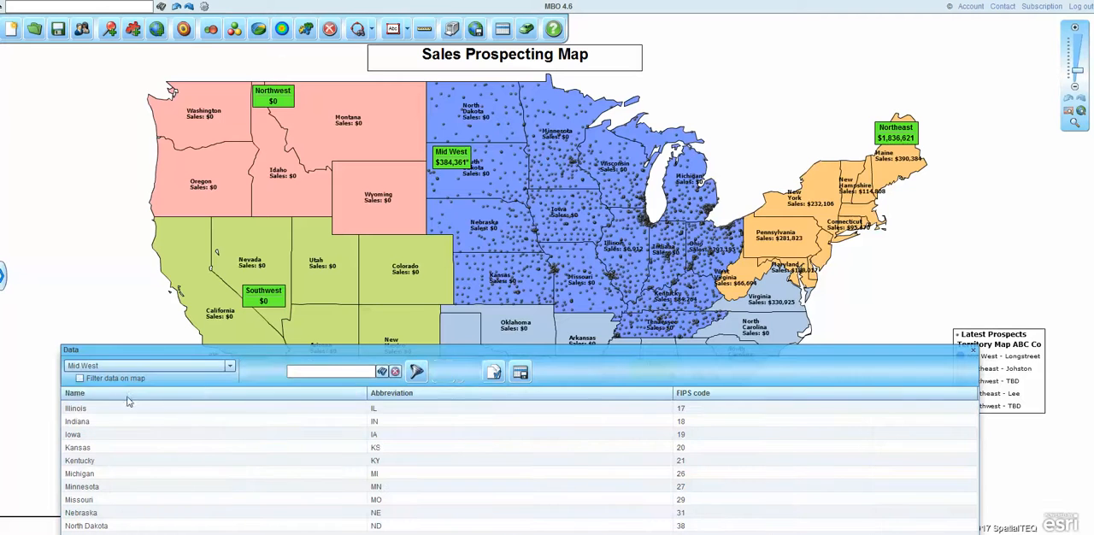
click(79, 377)
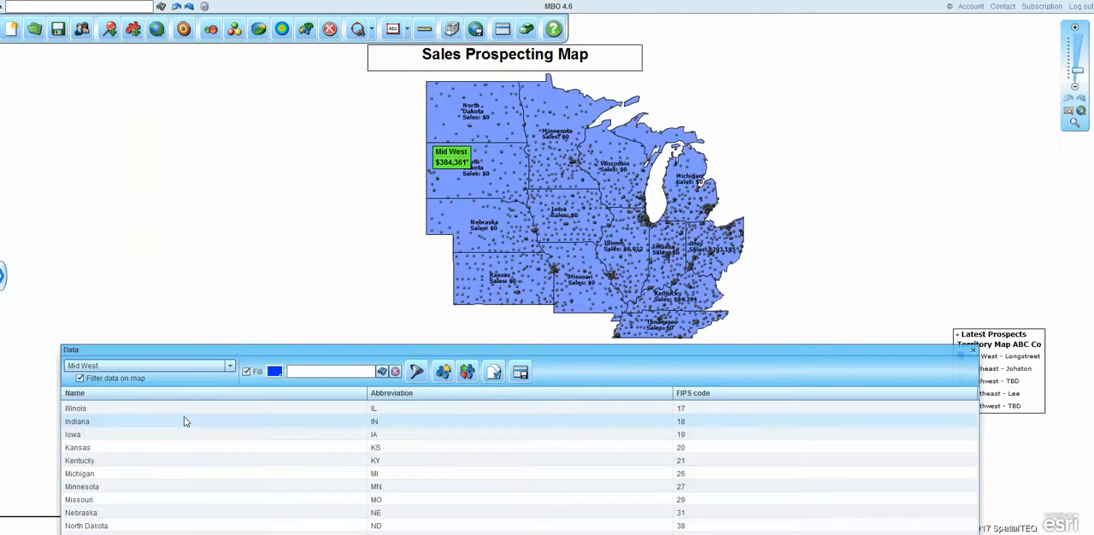
click(1074, 124)
drag(411, 79, 743, 339)
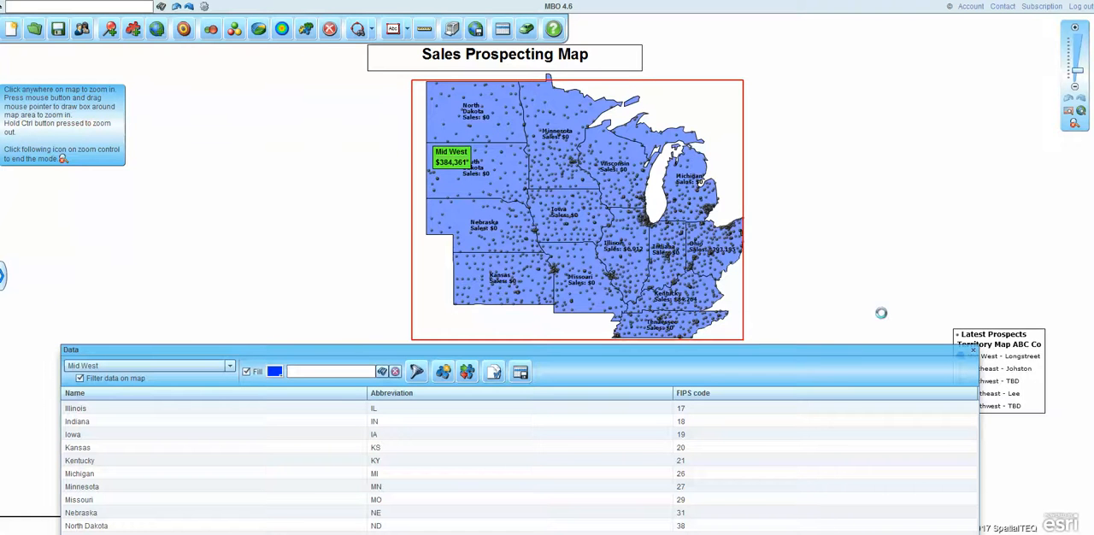
drag(805, 353, 776, 199)
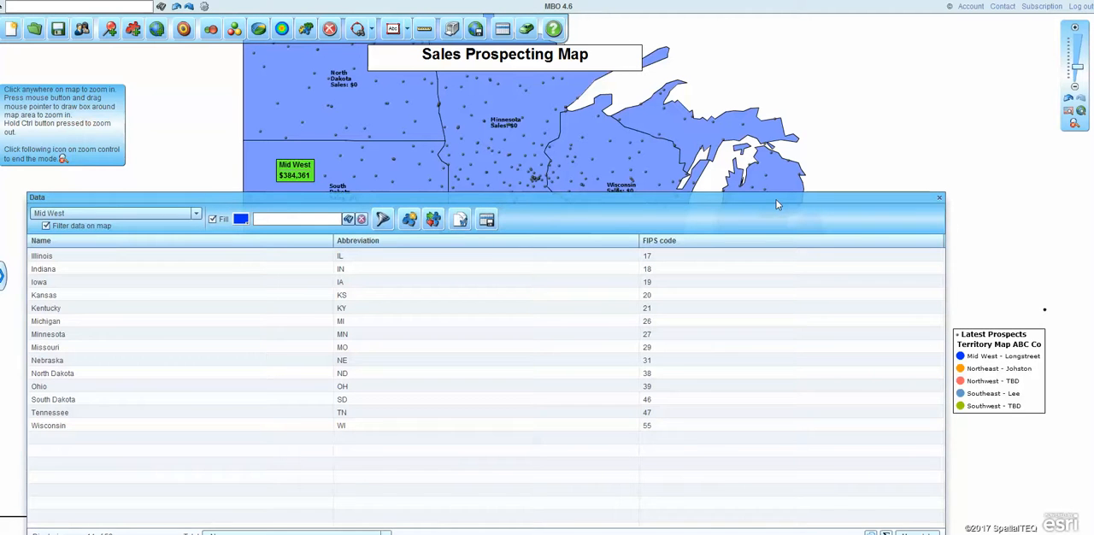
drag(776, 199, 830, 163)
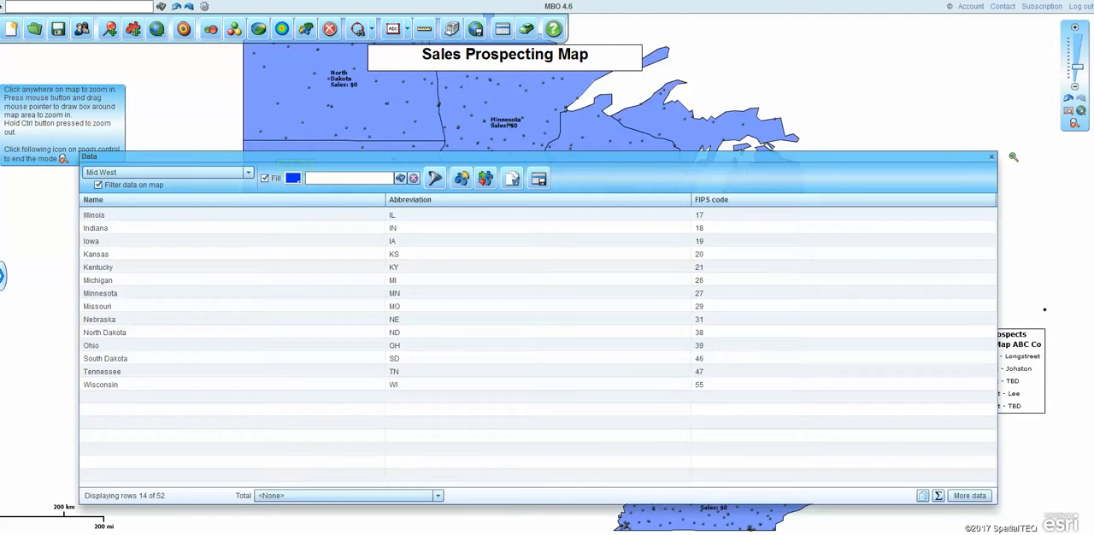
Step: Remove the Mid West map filter and show the MW Data list in the data table again
click(99, 186)
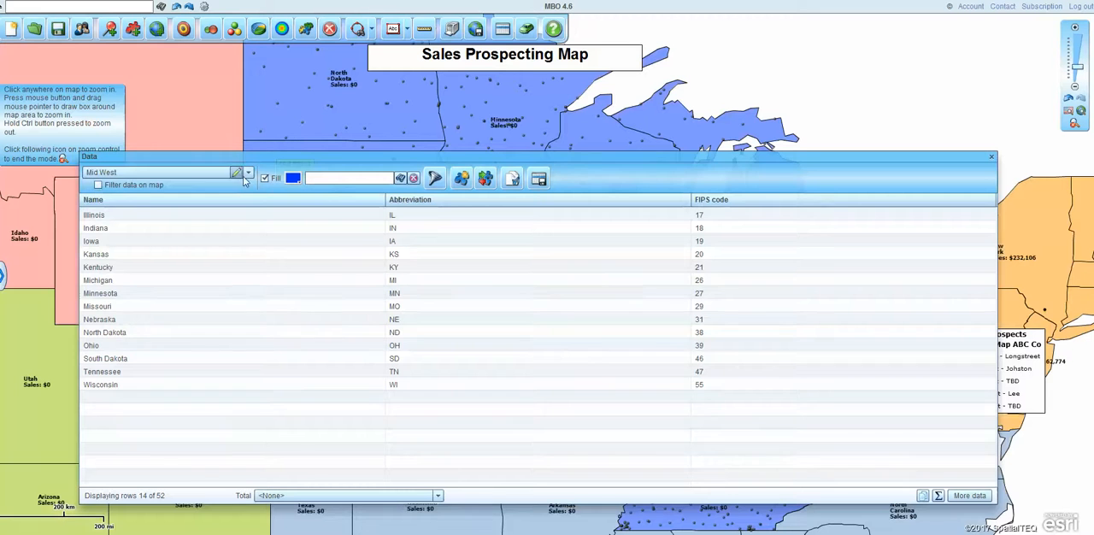
click(171, 173)
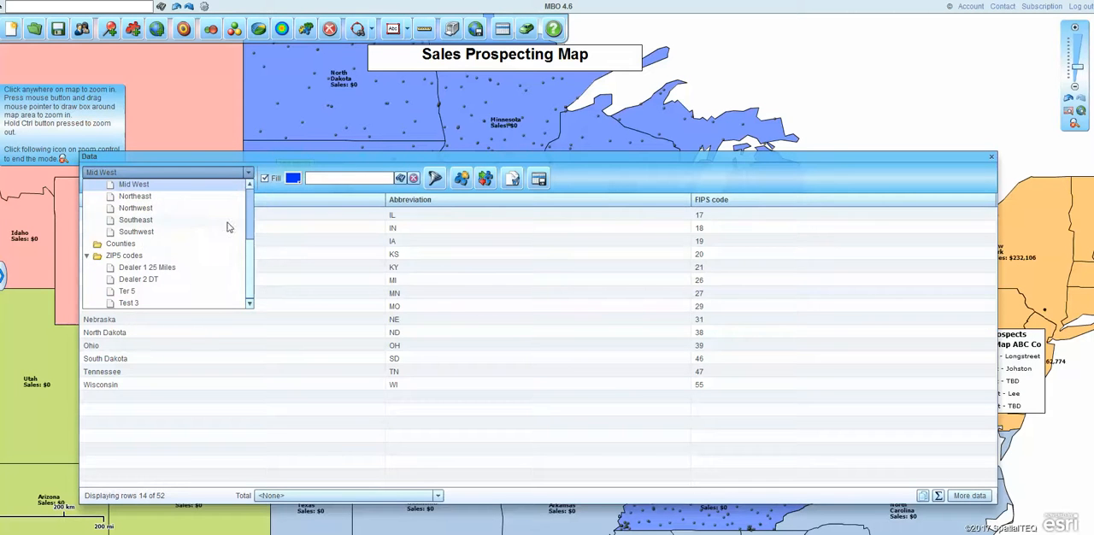
scroll(250, 205, up, 3)
scroll(129, 248, down, 2)
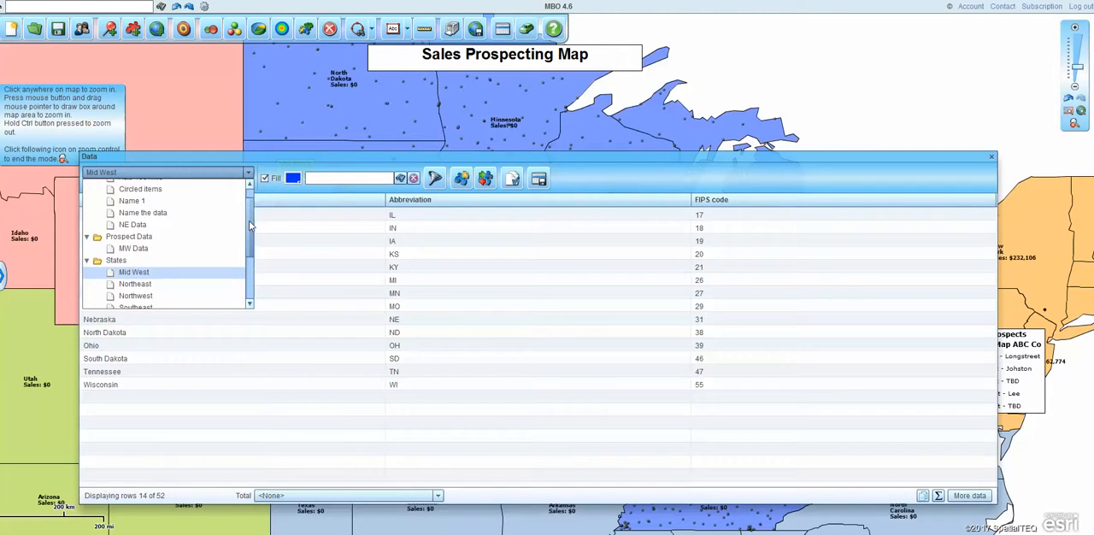
click(132, 245)
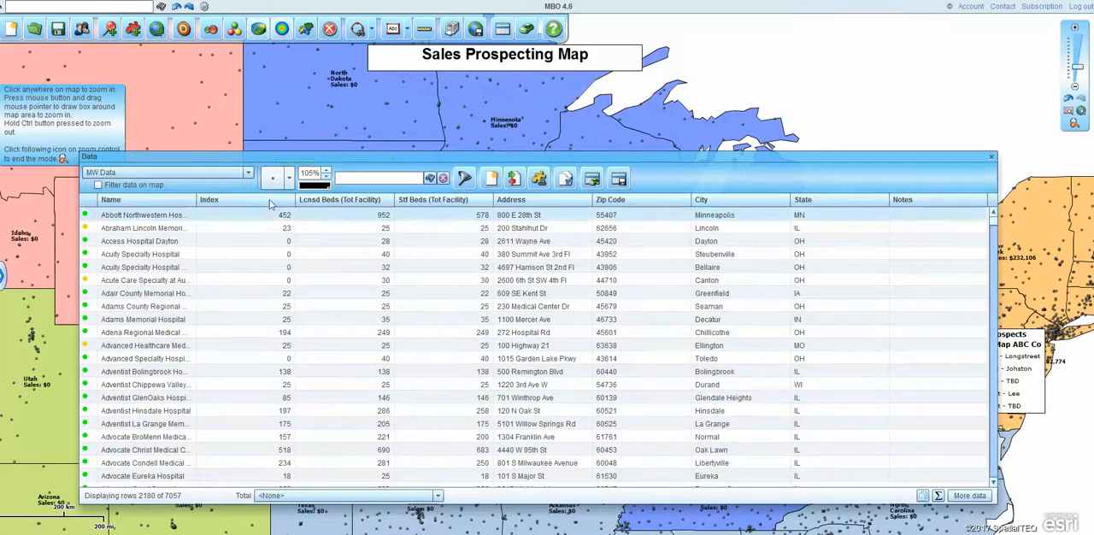
Step: Share the current map with public sharing enabled
click(88, 32)
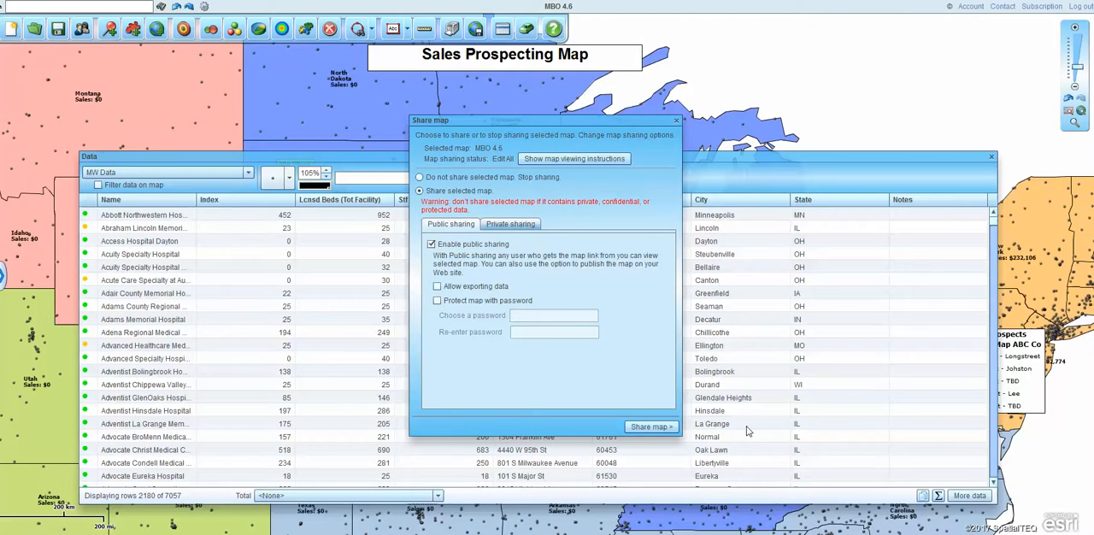
click(632, 432)
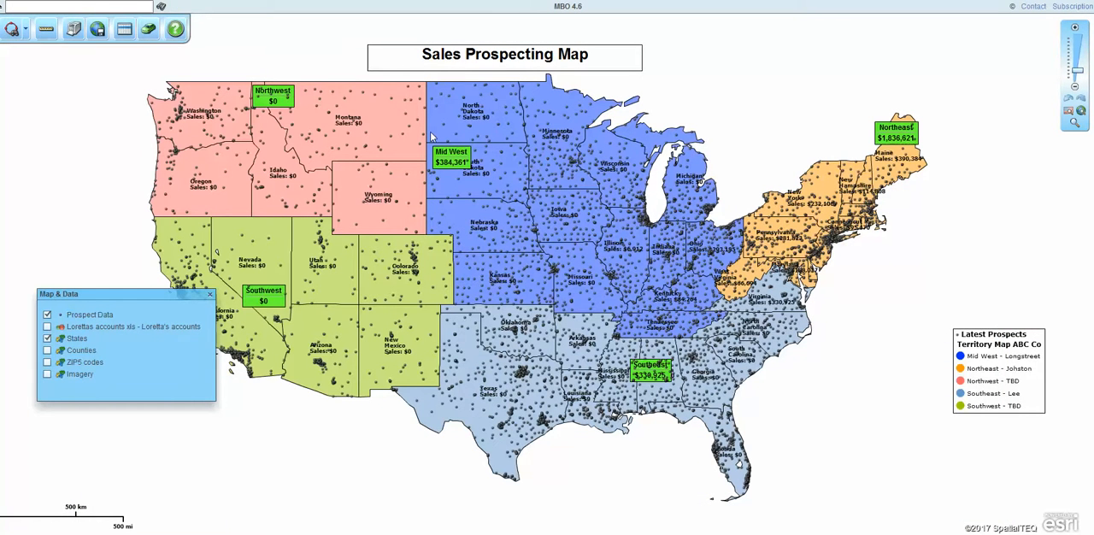
Step: On the shared map, create a new marketing list named "MW Data Remote" from the Prospect Data inside the Mid West territory
mouse_move(432, 136)
click(124, 29)
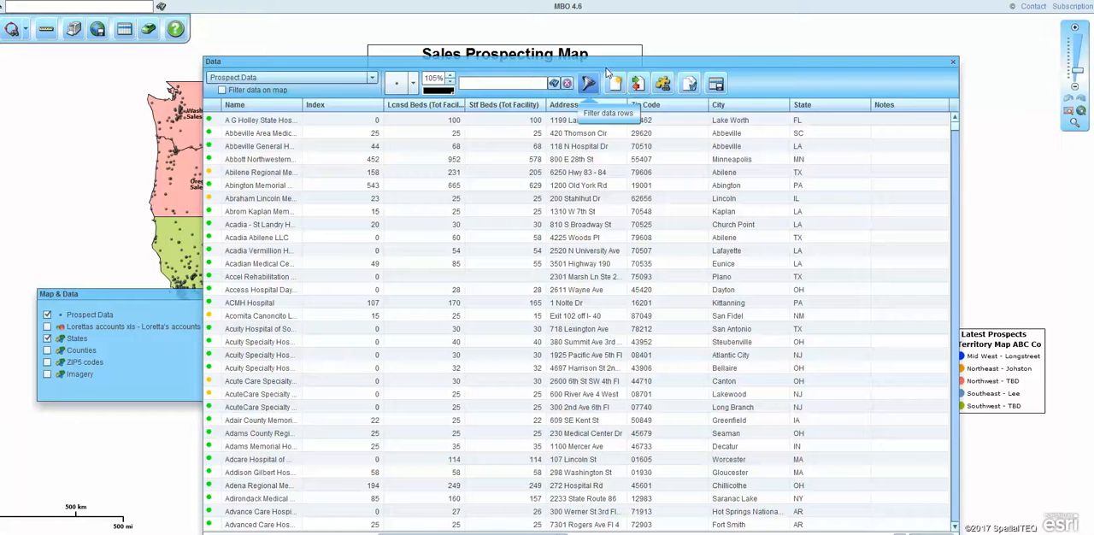
drag(661, 64, 597, 285)
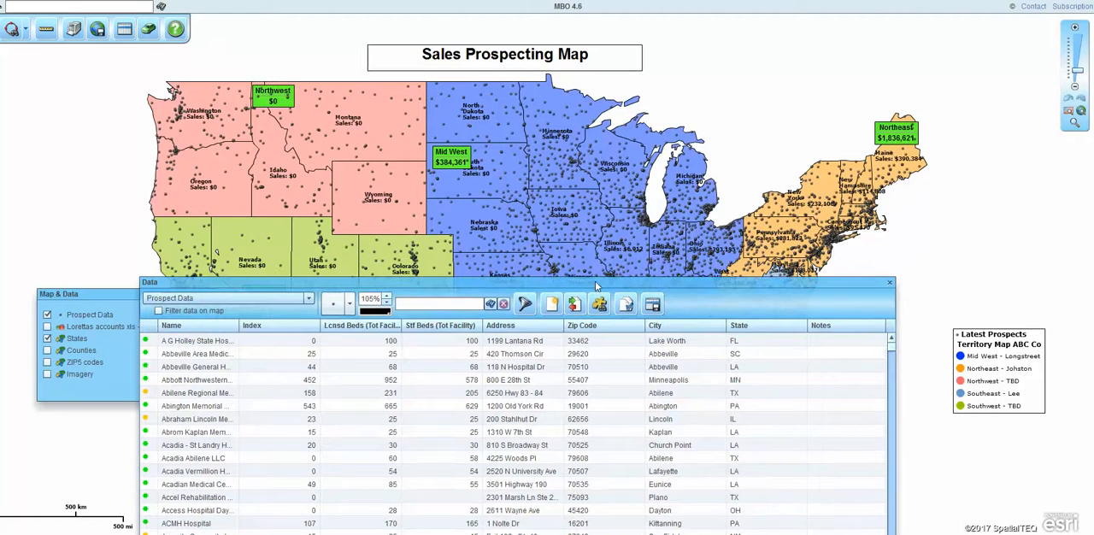
click(310, 304)
click(310, 305)
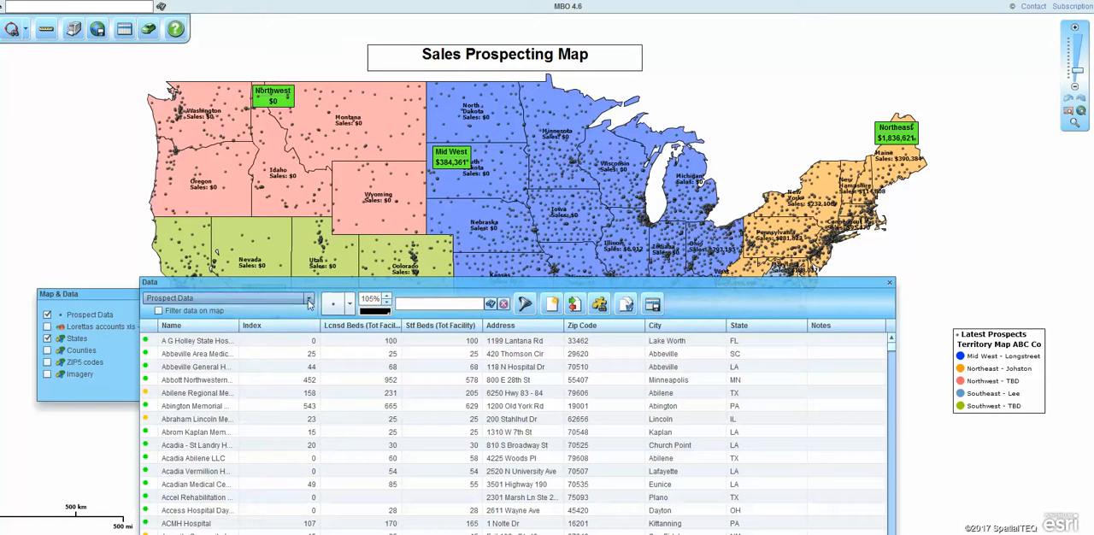
click(601, 305)
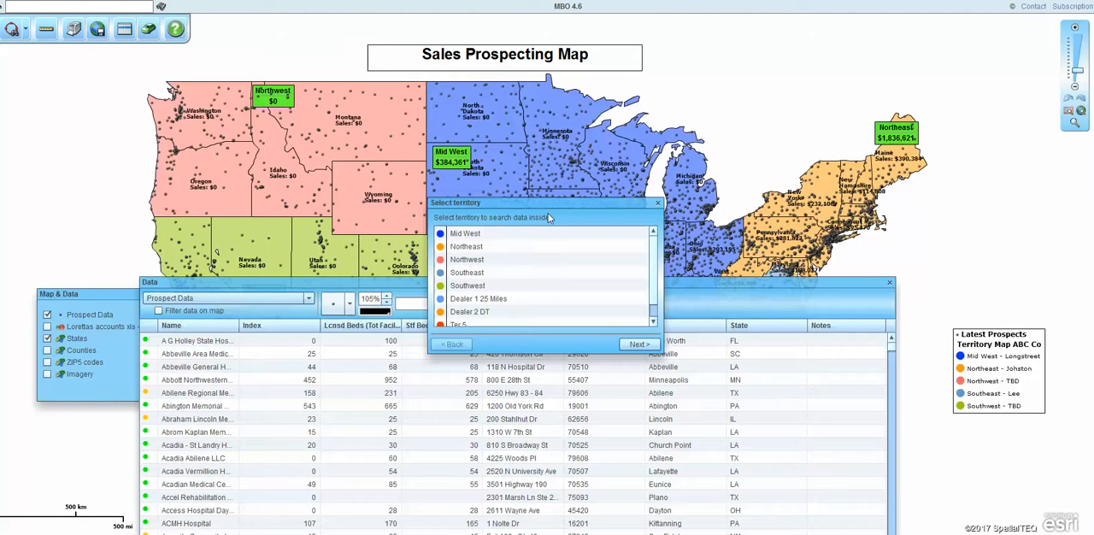
click(458, 234)
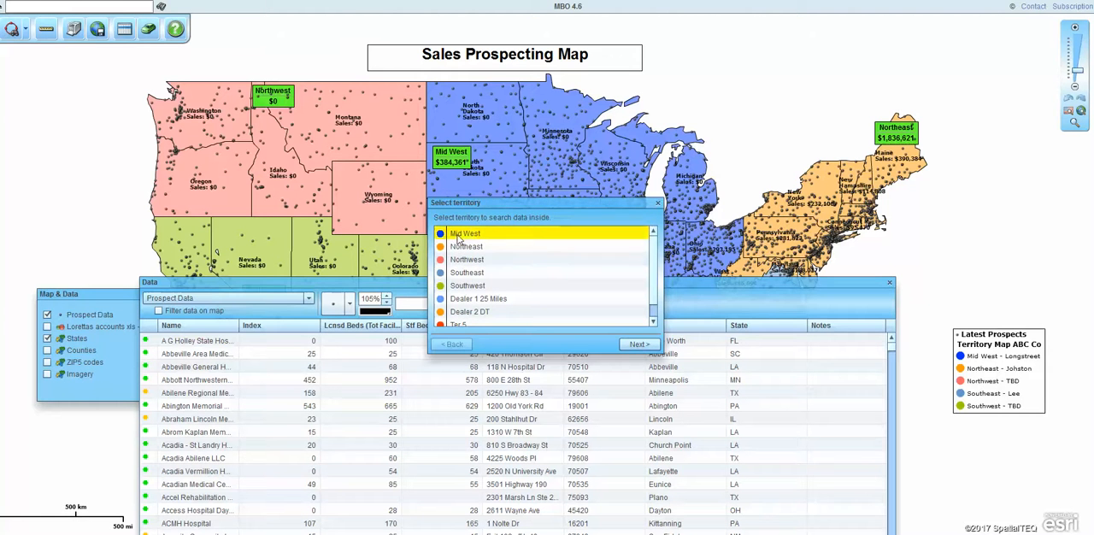
click(639, 345)
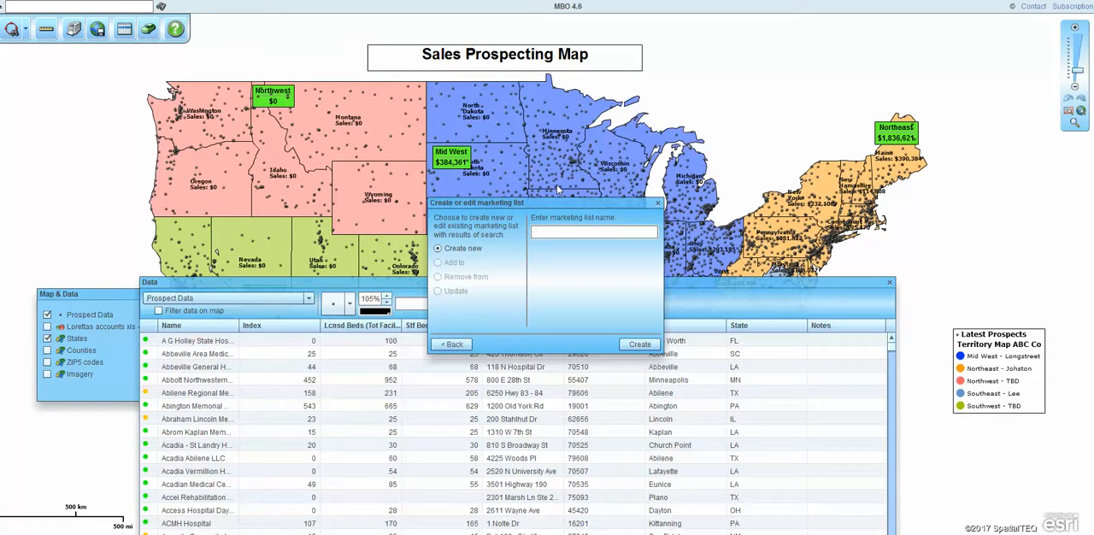
text(MW Data Remote)
click(641, 345)
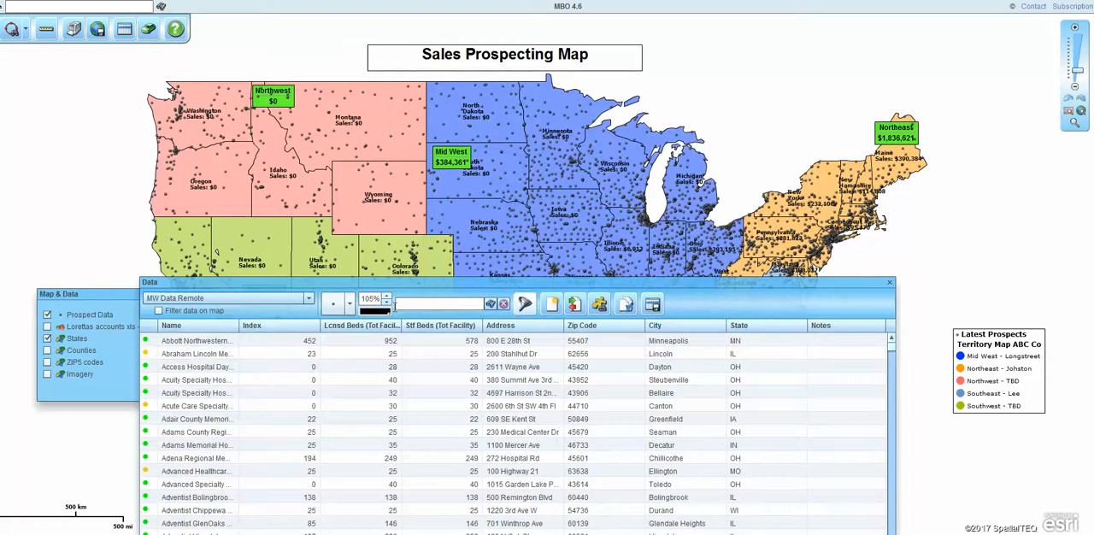
Step: Filter the shared map to the MW Data Remote list, check the available data lists and close the data table
click(158, 312)
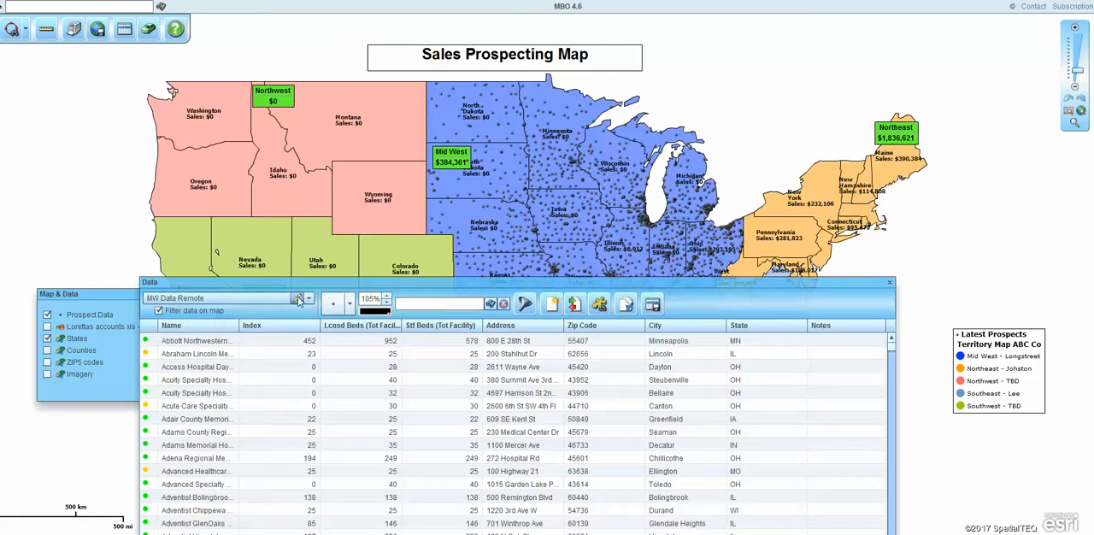
click(309, 299)
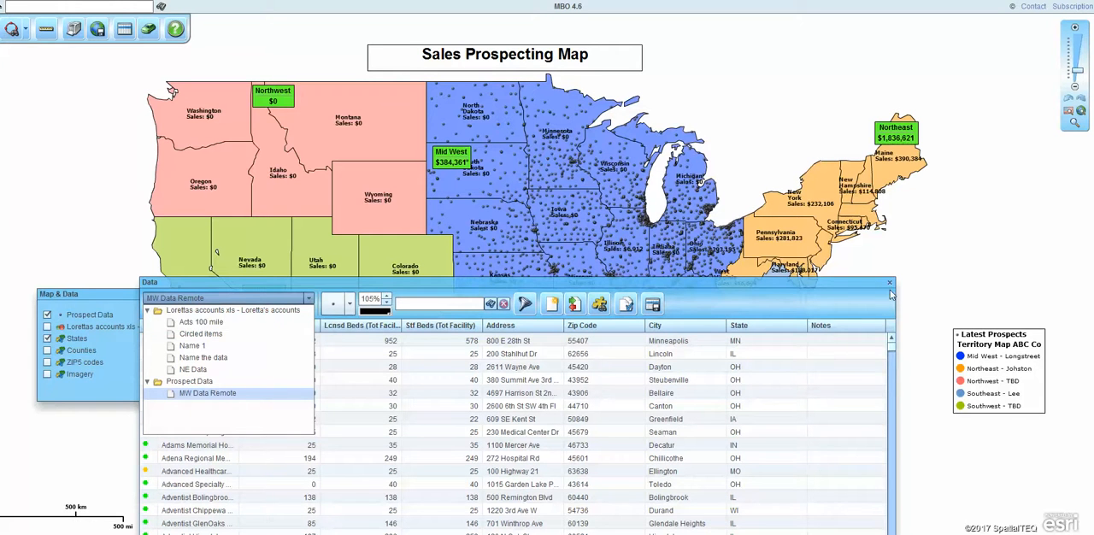
click(857, 279)
click(889, 282)
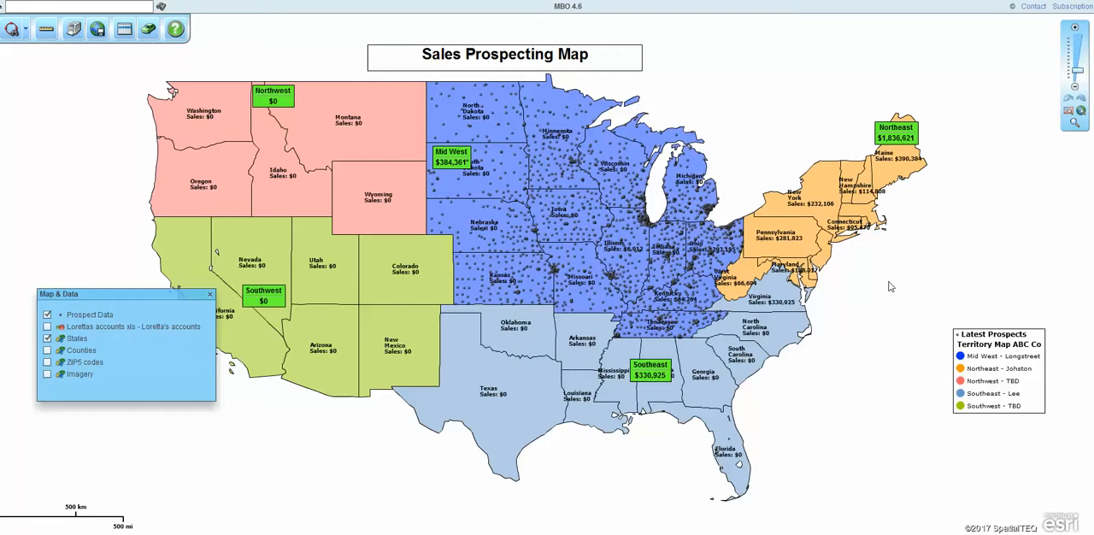
Step: Return from the shared map to the editable original map
mouse_move(588, 227)
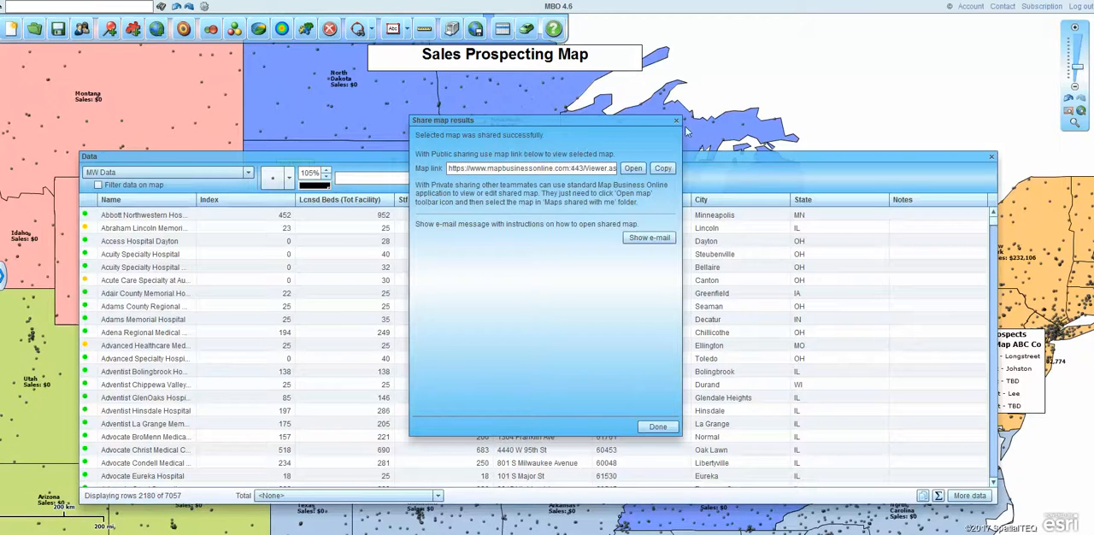
click(699, 116)
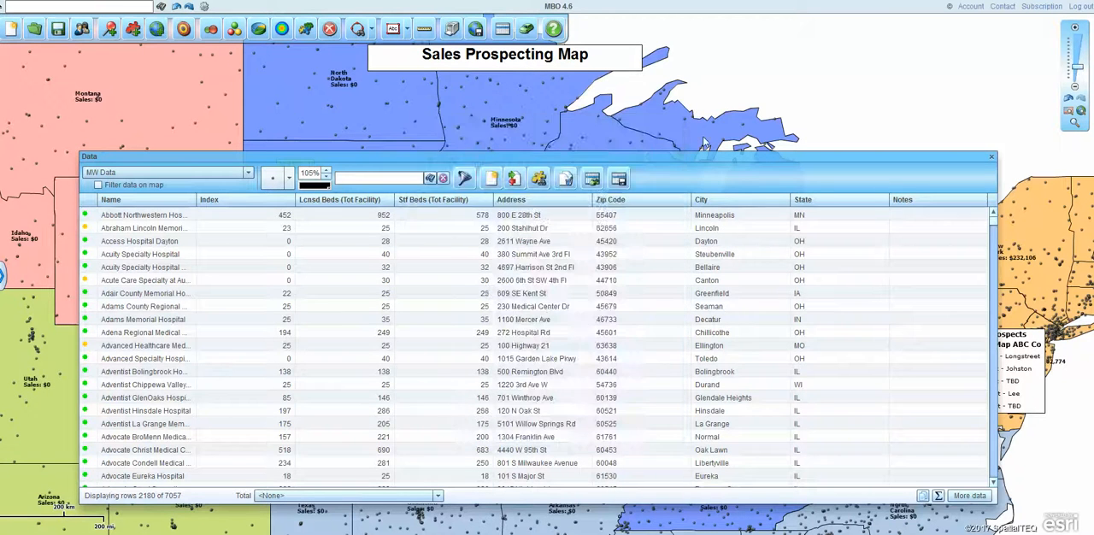